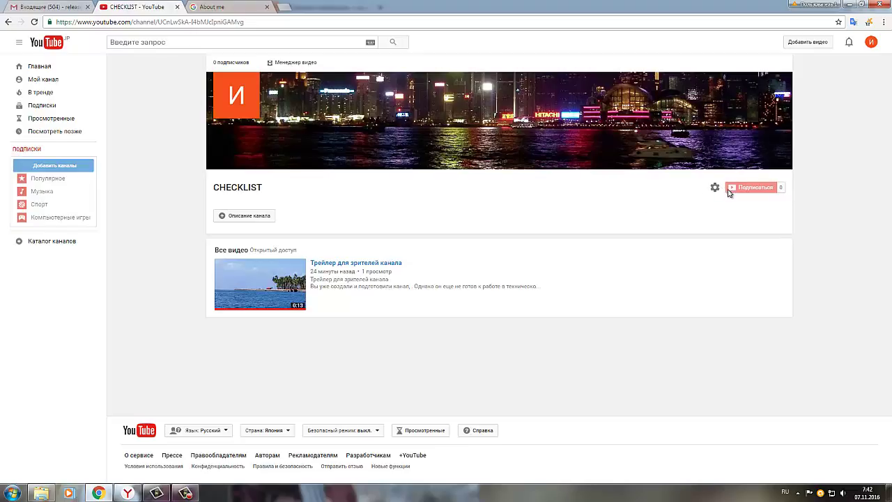
- Turn on the «Настроить вид страницы "Обзор"» option in the channel settings and save them
click(715, 189)
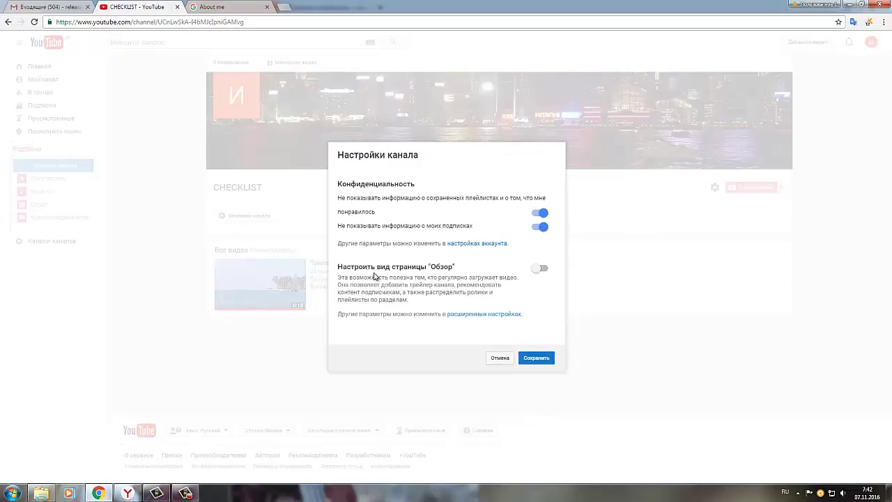
click(536, 270)
click(537, 358)
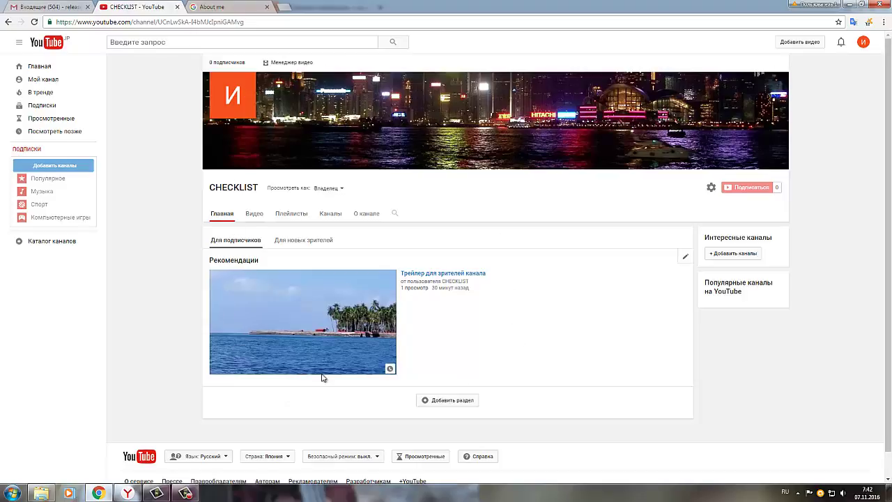
- Open the «Трейлер для зрителей канала» video, pause it, and copy its web address
click(422, 272)
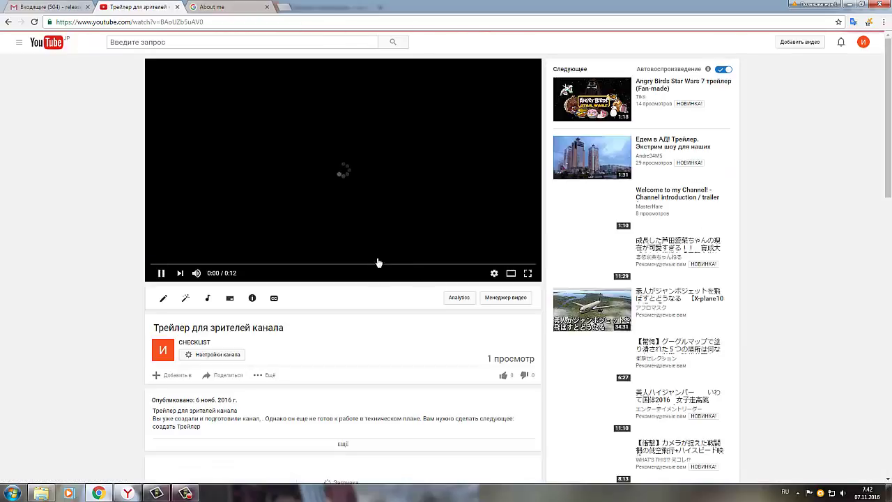
click(160, 274)
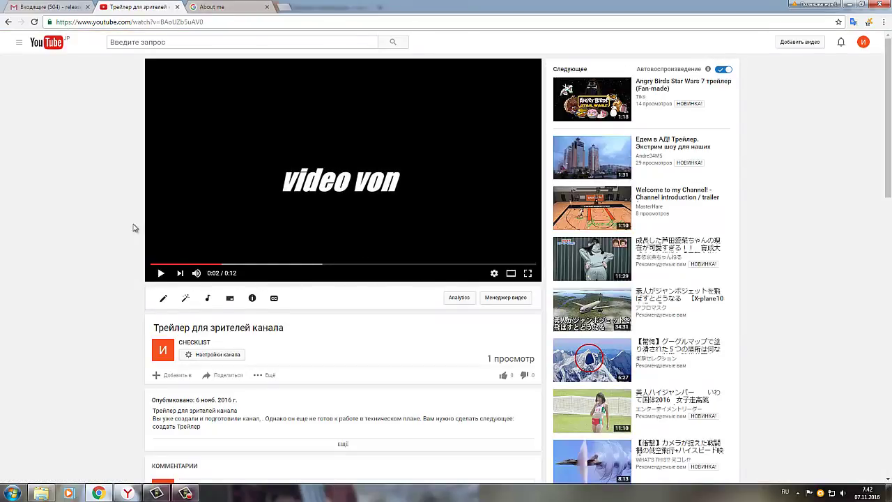
click(192, 23)
key(ctrl+c)
right_click(192, 23)
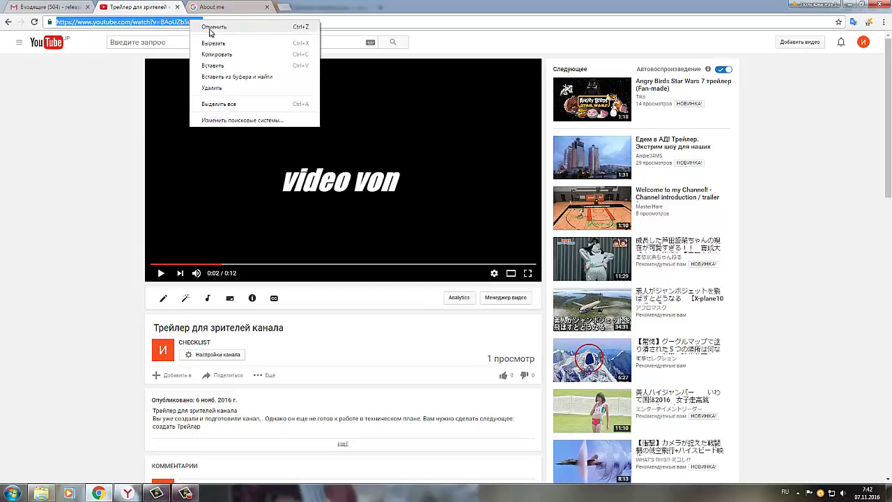
click(205, 54)
- Return to the channel page and open the subscribers' recommendation for editing, keeping «Новое видео» as the default content
click(19, 42)
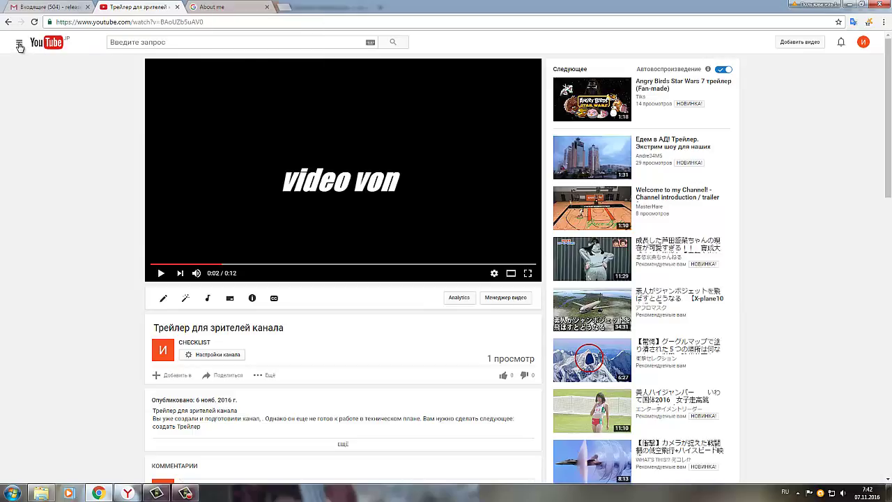
click(33, 81)
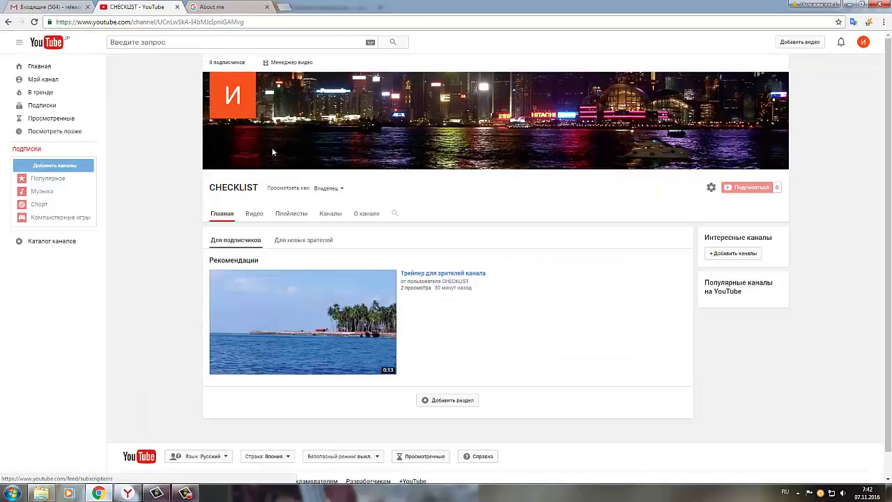
mouse_move(663, 276)
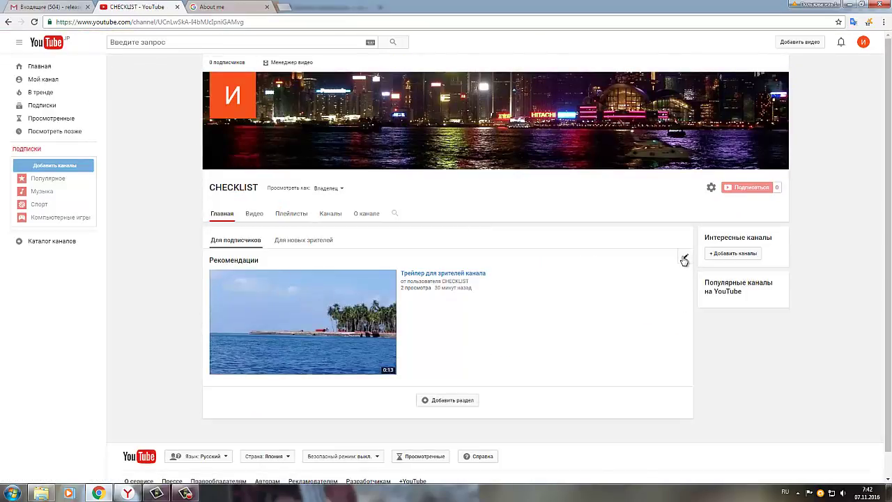
click(685, 260)
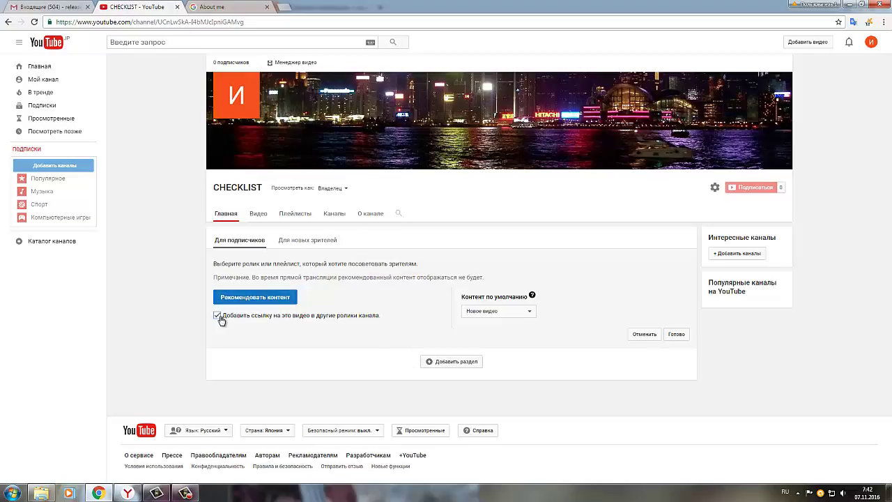
click(533, 313)
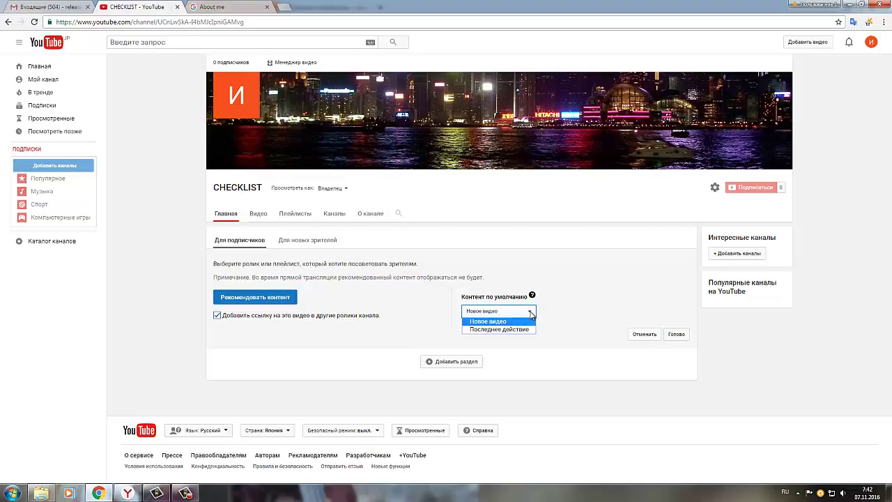
click(532, 313)
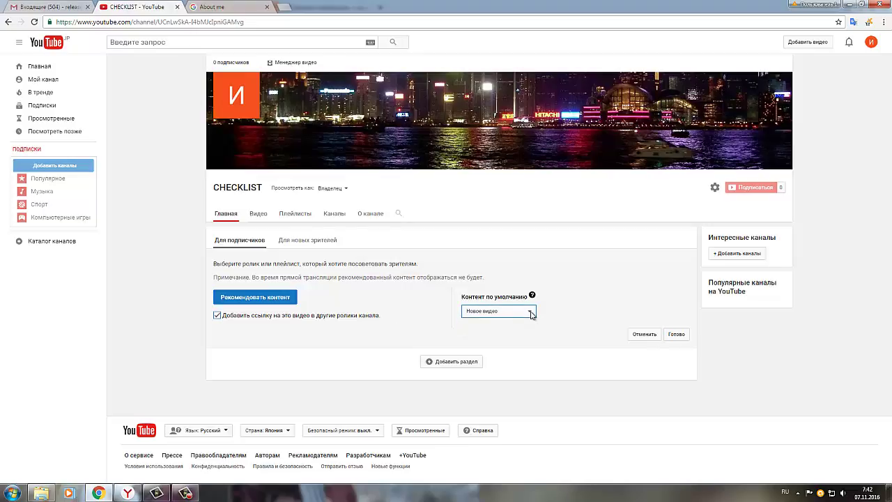
- Choose the uploaded «Трейлер для зрителей канала» video as the recommended content and save it without a custom title
click(282, 301)
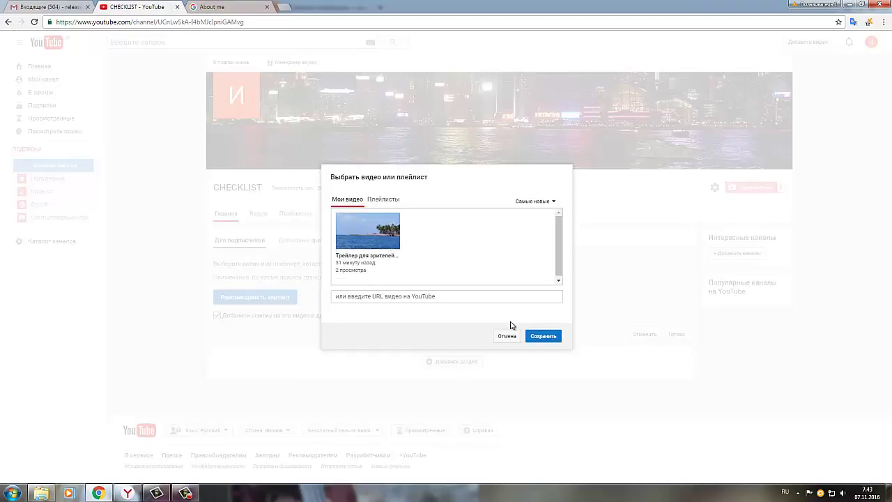
click(371, 298)
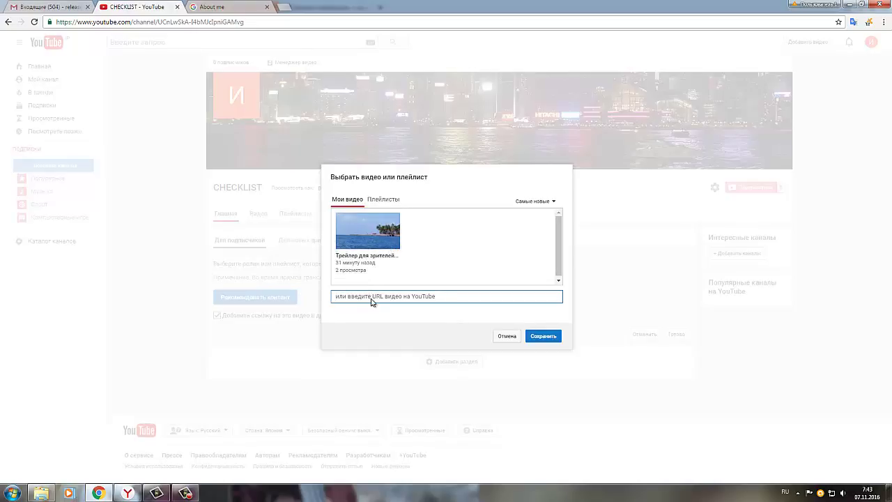
right_click(371, 300)
click(409, 353)
click(370, 244)
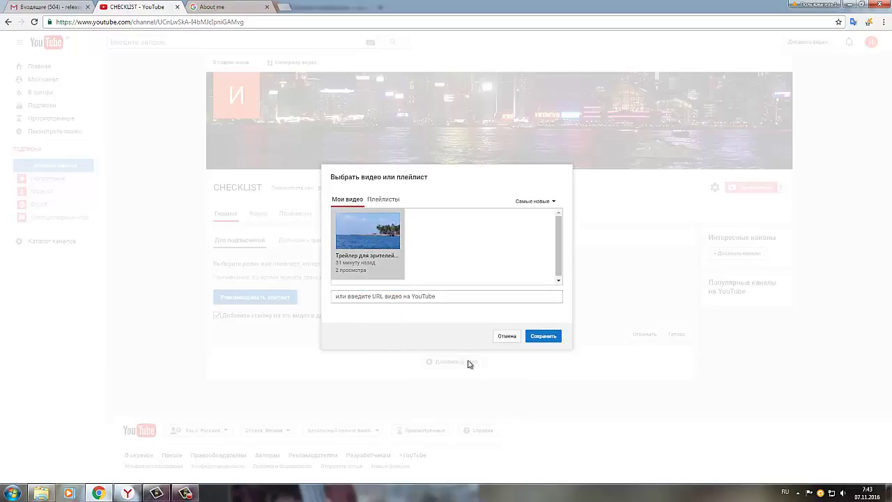
click(541, 340)
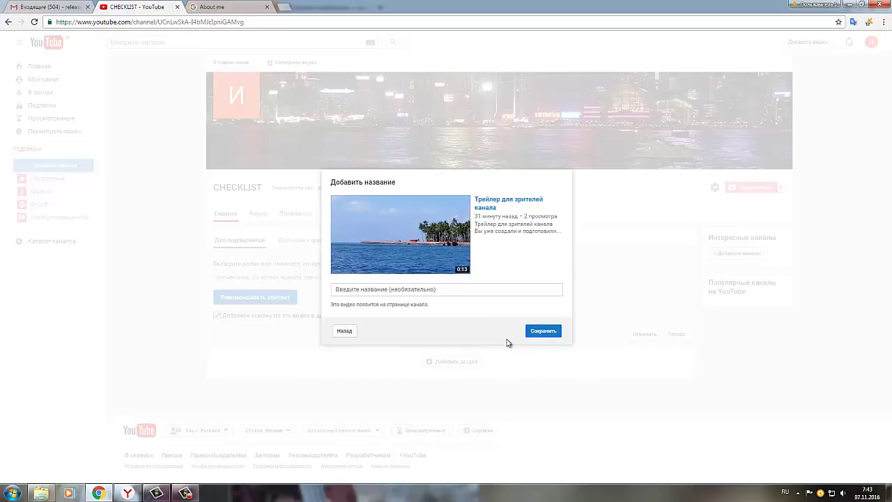
click(546, 331)
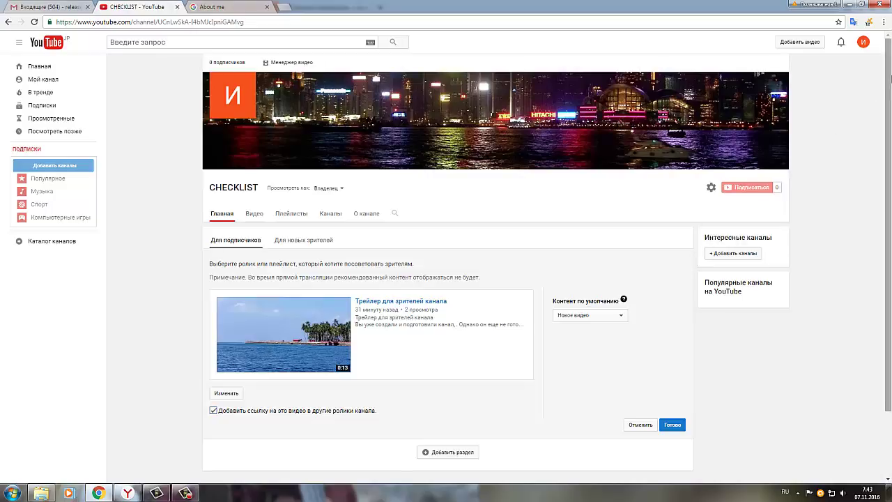
- Add a «Популярные видео» section to the channel home page with the «В ряд по горизонтали» layout
drag(889, 98, 890, 159)
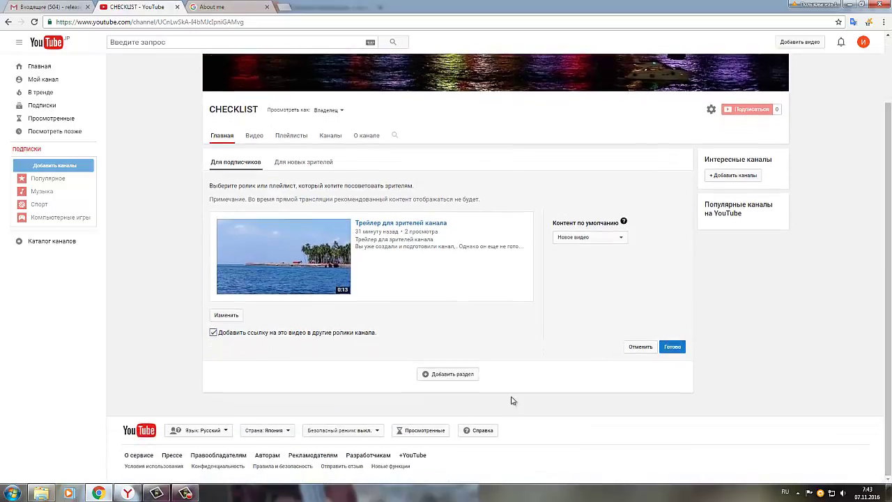
click(454, 376)
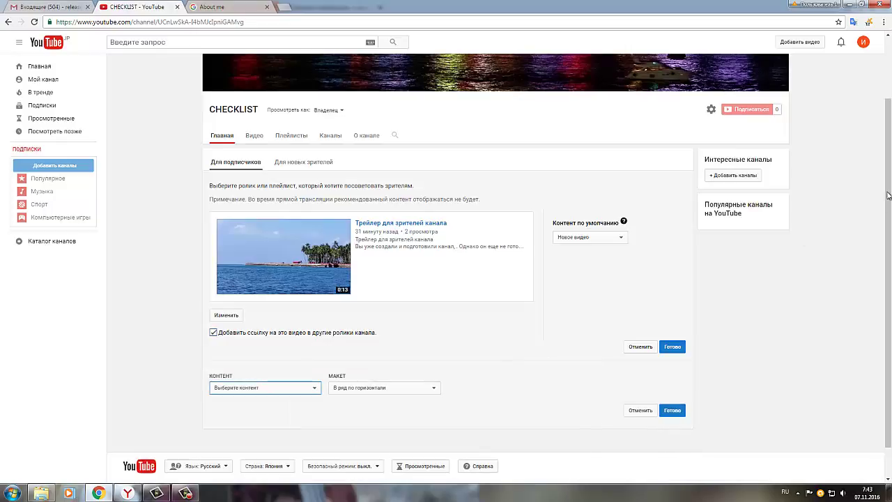
drag(888, 196, 888, 223)
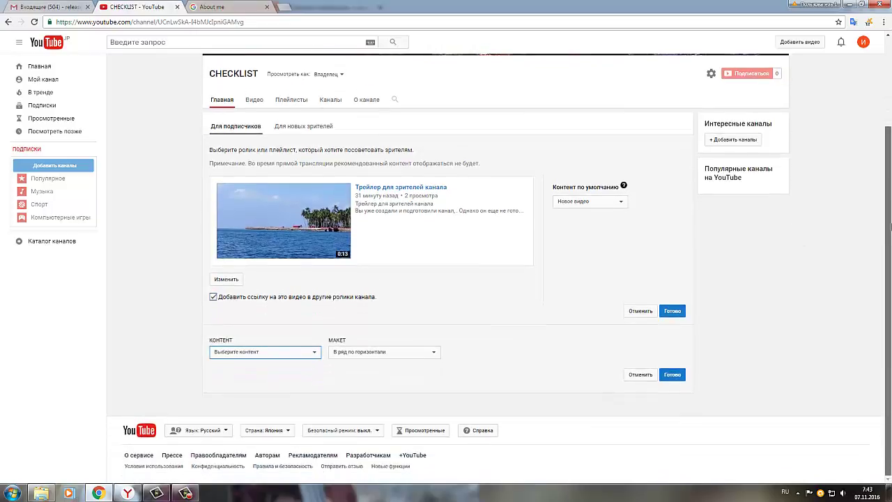
click(315, 352)
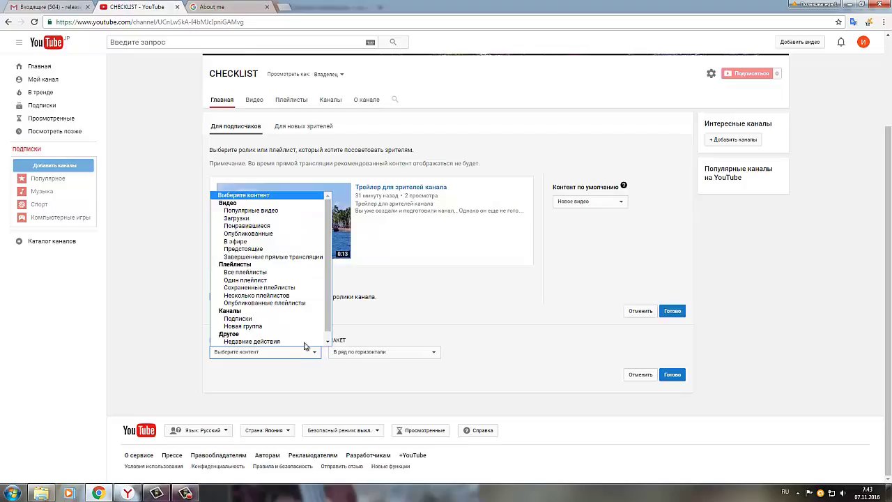
click(249, 210)
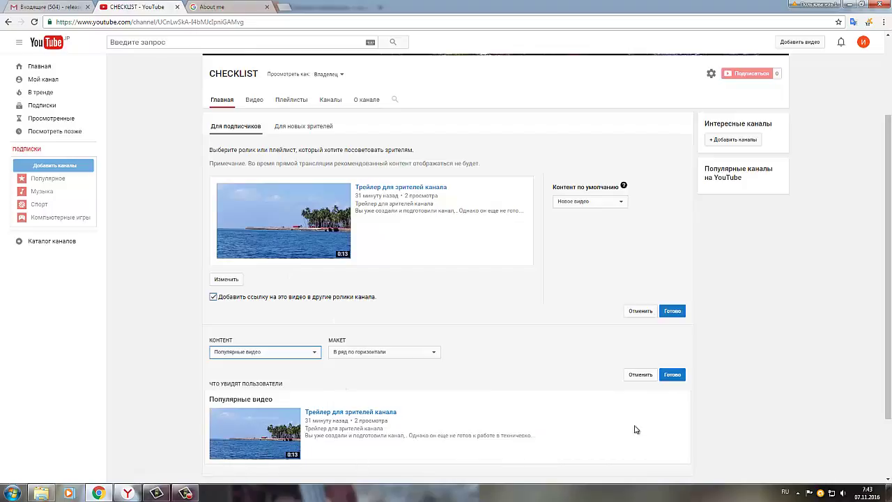
click(673, 375)
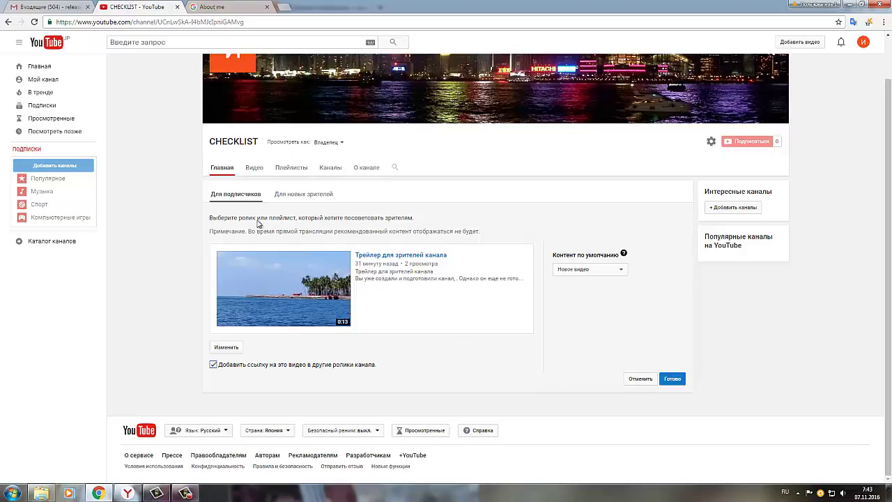
- View the channel's list of uploaded videos, then return to the channel home page
click(255, 171)
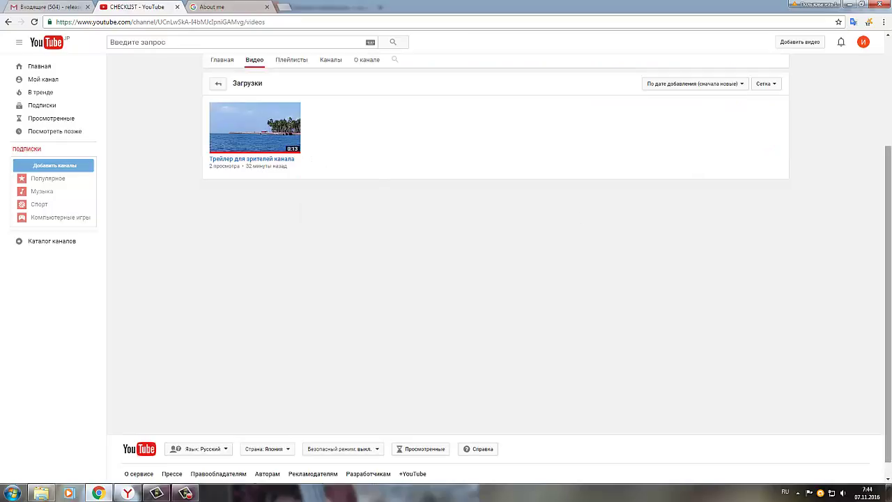
scroll(258, 244, up, 3)
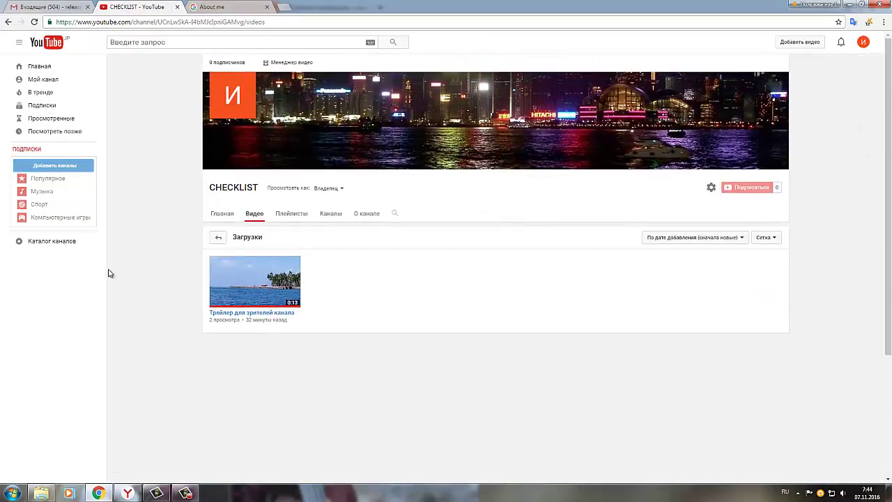
click(223, 217)
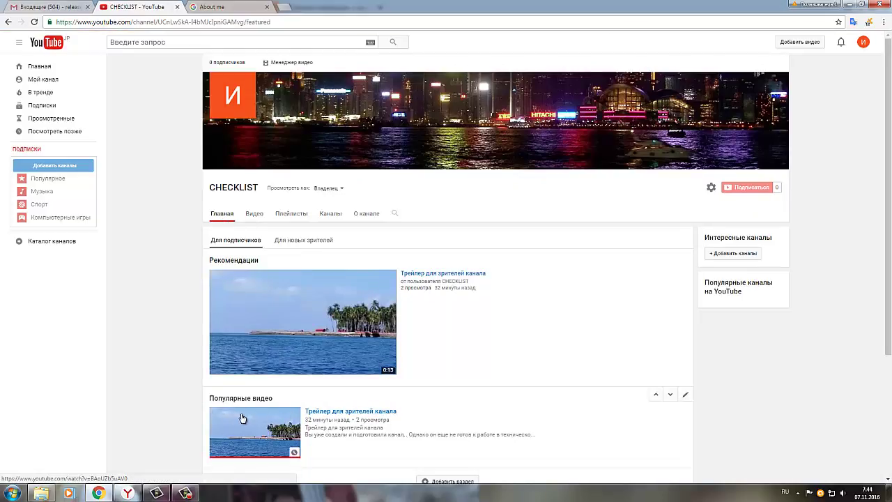
- Add a «Загрузки» section below the popular videos on the channel home page and reload the page
scroll(888, 270, down, 2)
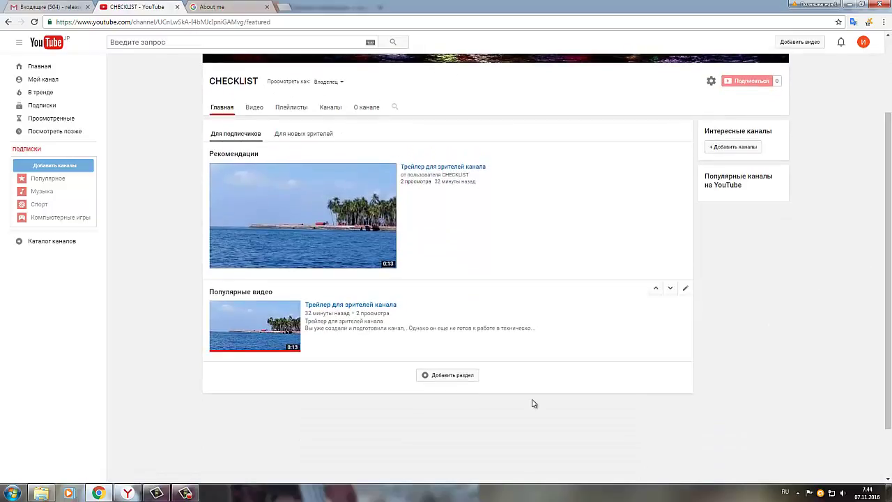
click(452, 375)
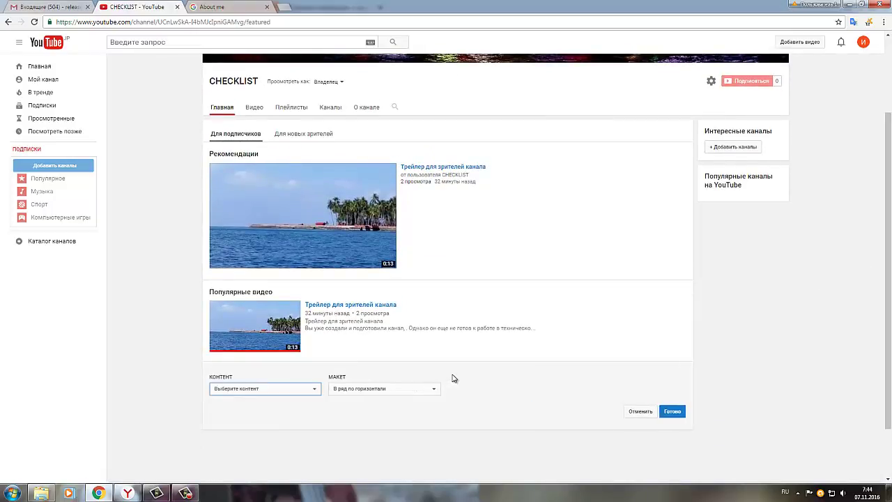
click(314, 391)
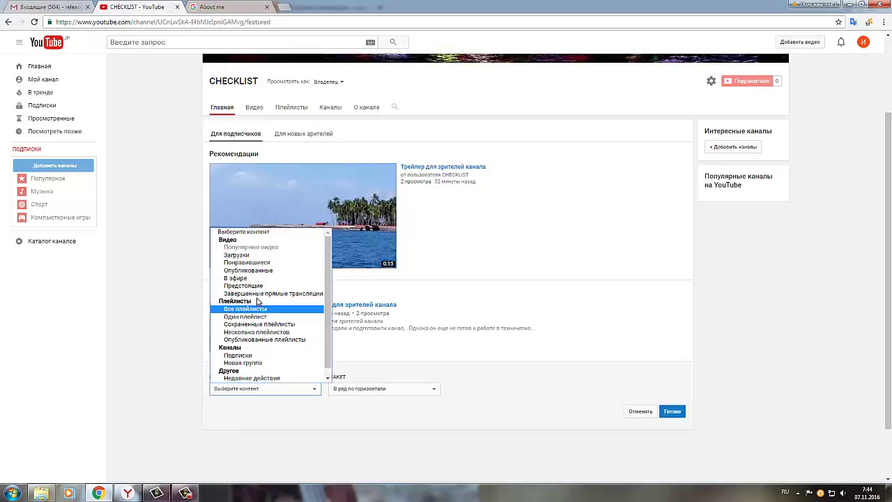
click(240, 257)
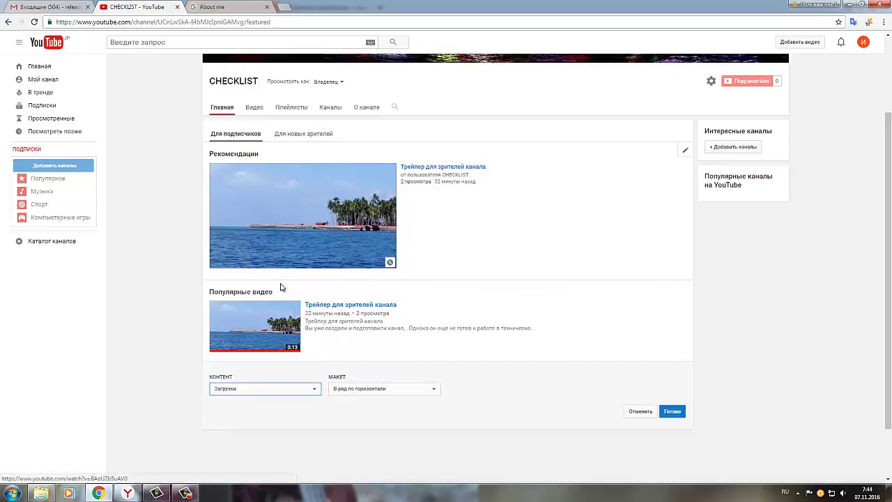
click(674, 412)
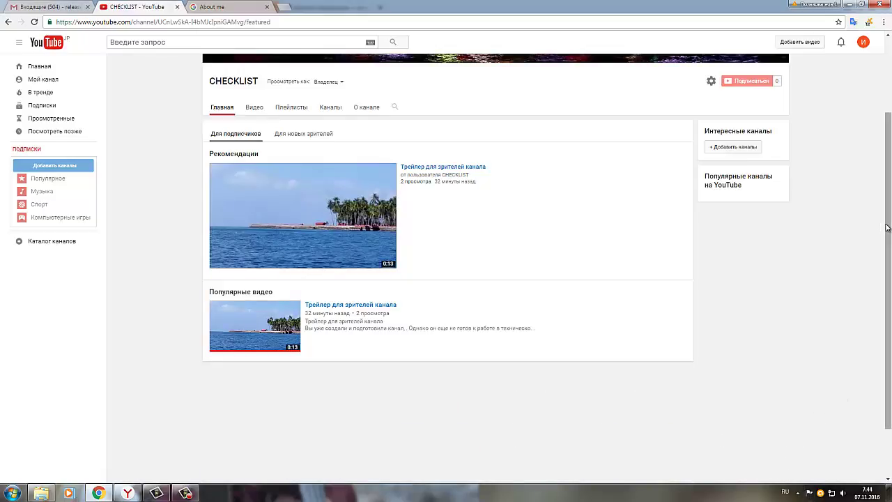
scroll(882, 246, down, 2)
scroll(881, 236, up, 1)
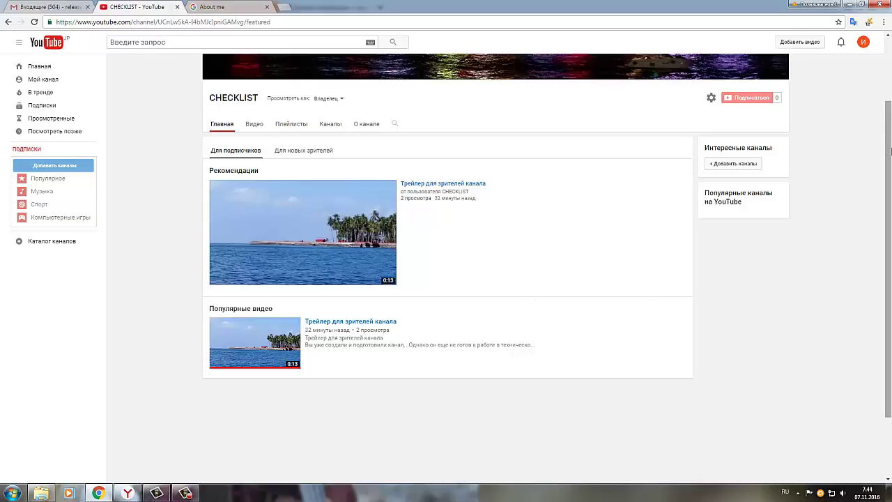
click(34, 22)
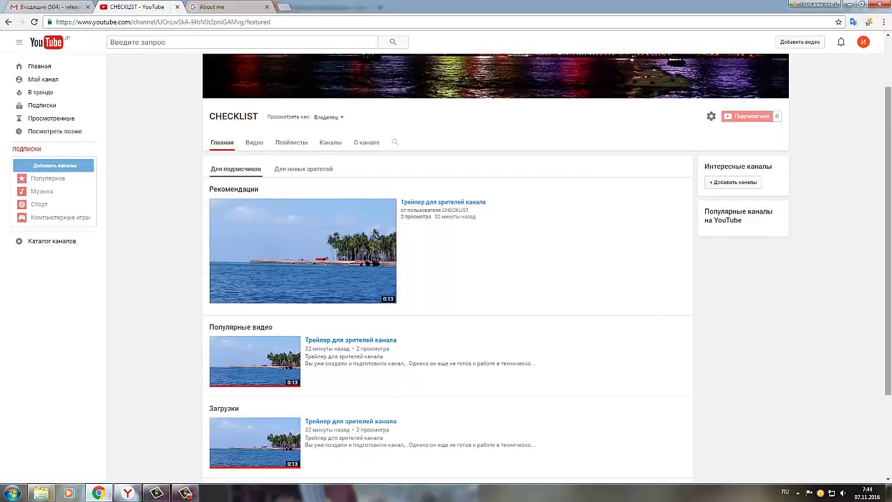
- Add an «Все плейлисты» section with the «В ряд по горизонтали» layout below the uploads section
scroll(889, 223, down, 3)
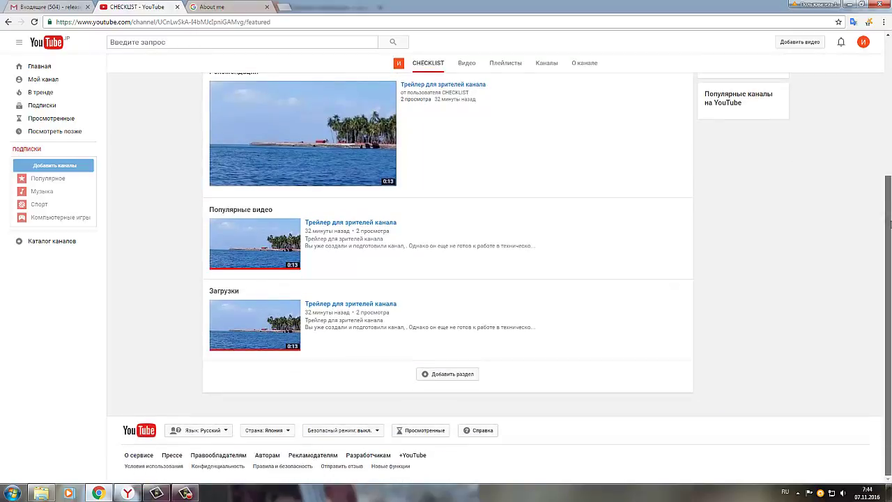
click(455, 379)
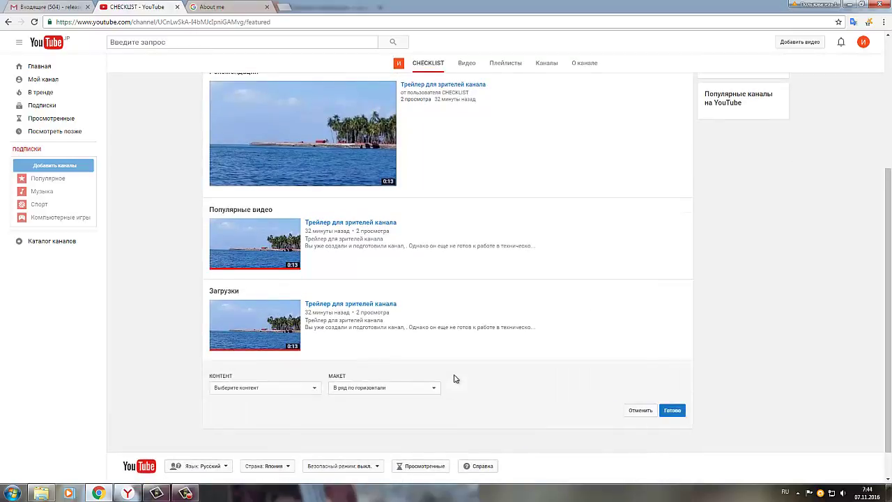
click(316, 389)
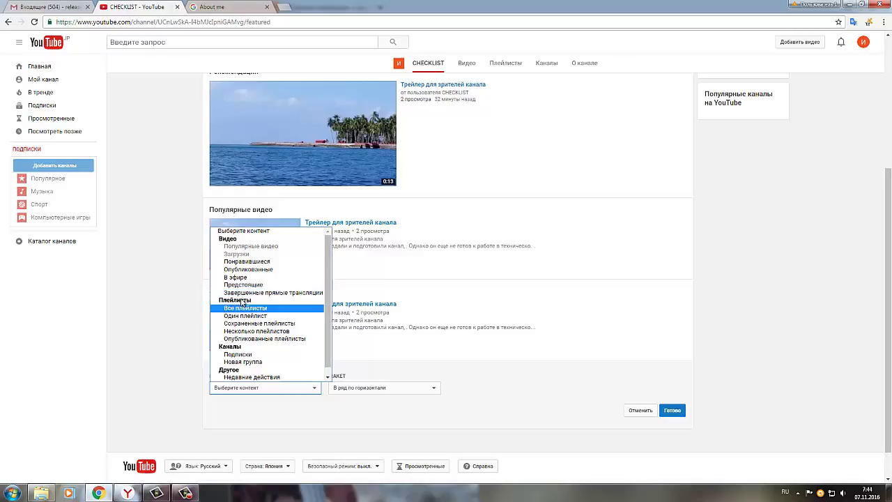
click(245, 308)
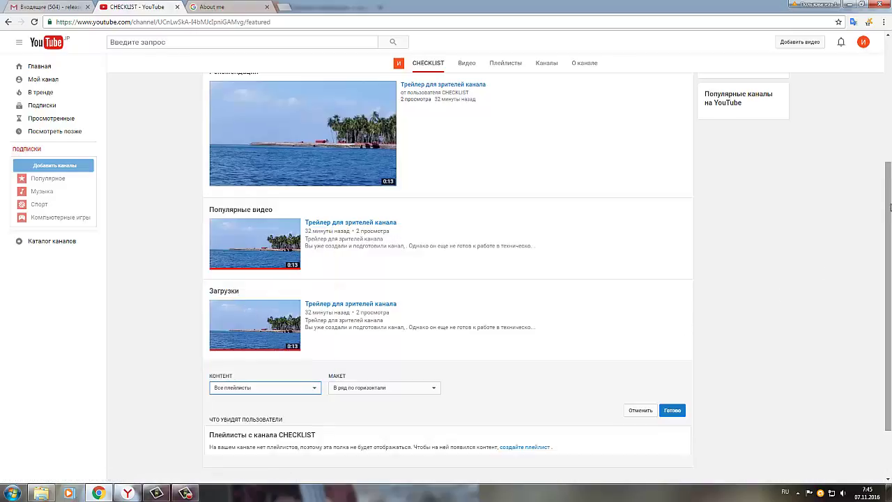
scroll(890, 207, down, 2)
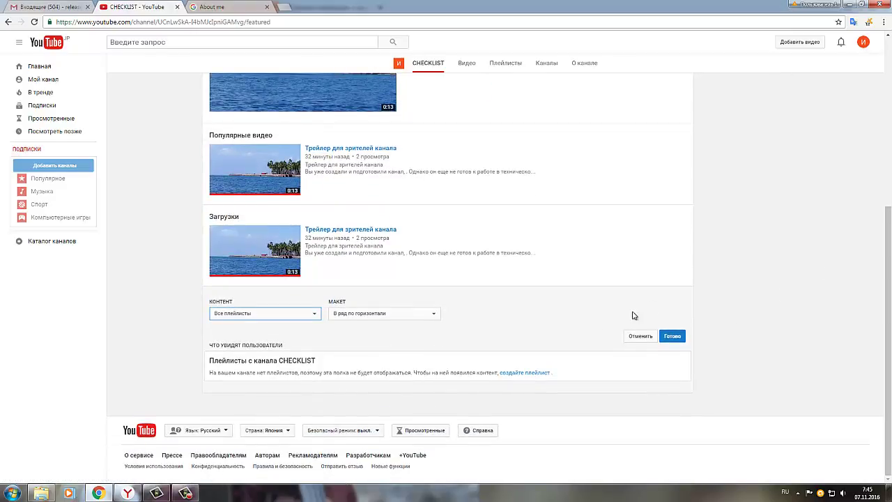
click(673, 338)
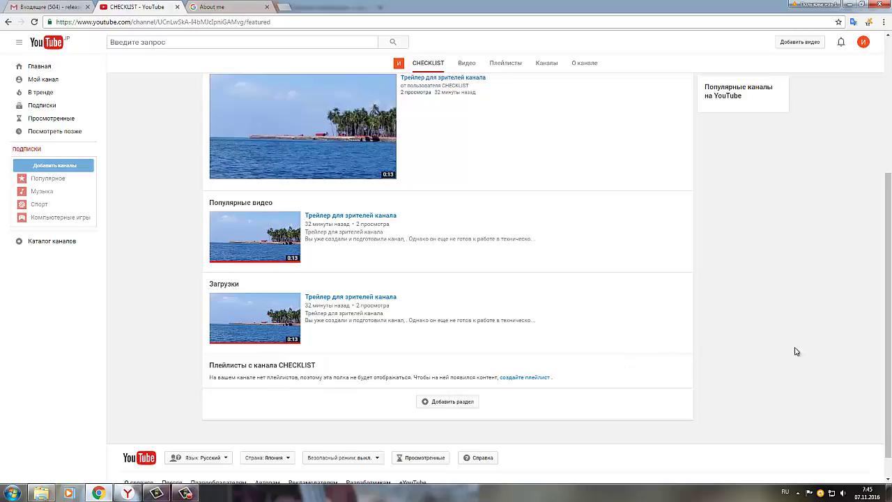
- Start another section with «Один плейлист» as its content and set the playlist source to «Введите URL плейлиста»
click(444, 402)
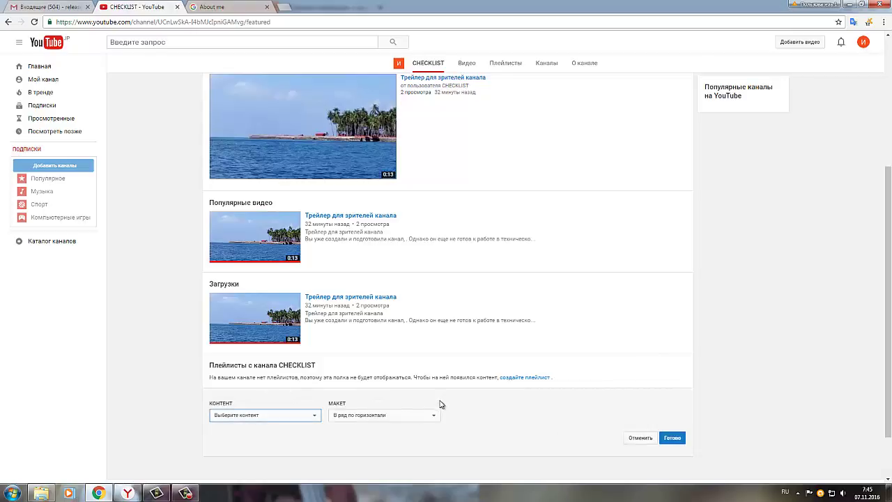
click(315, 417)
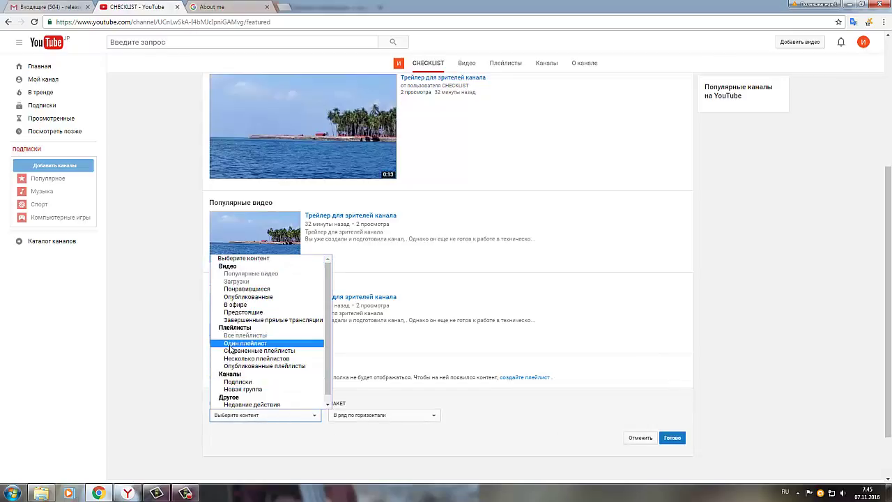
click(230, 345)
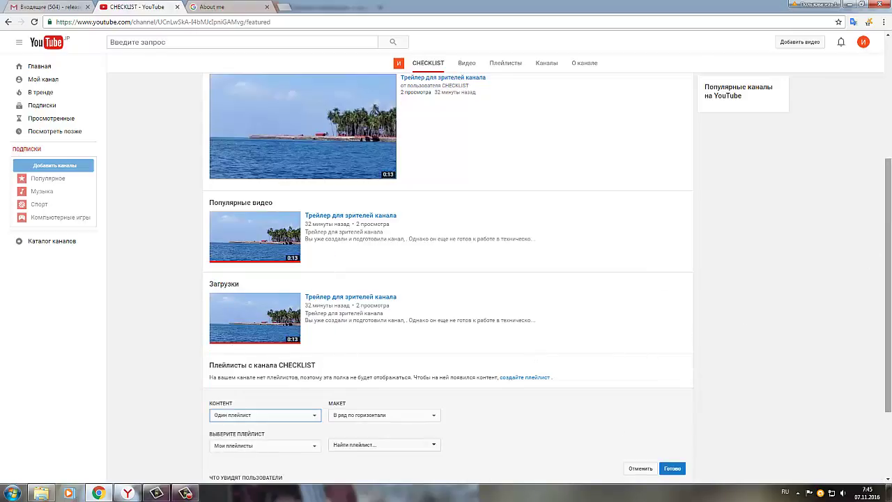
scroll(890, 234, down, 1)
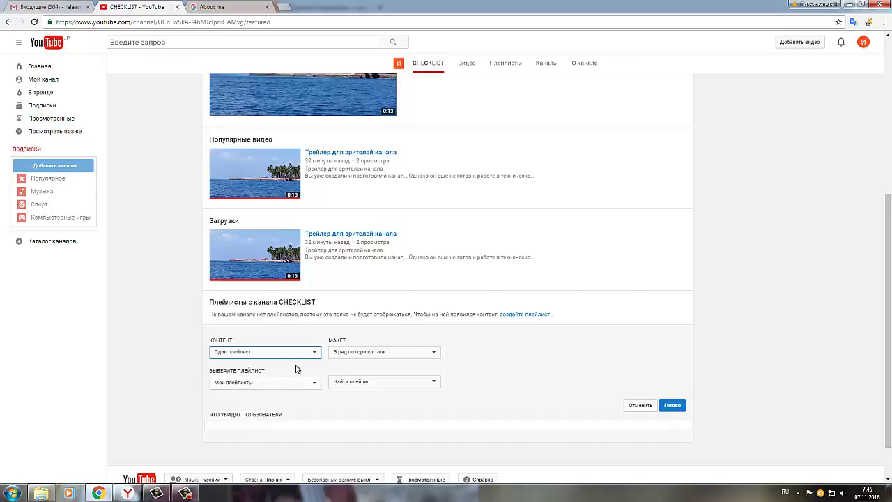
click(314, 384)
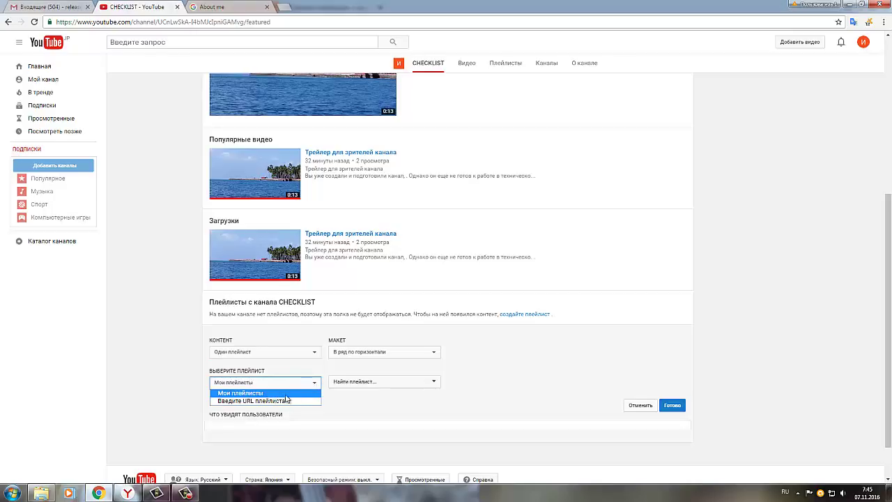
click(251, 401)
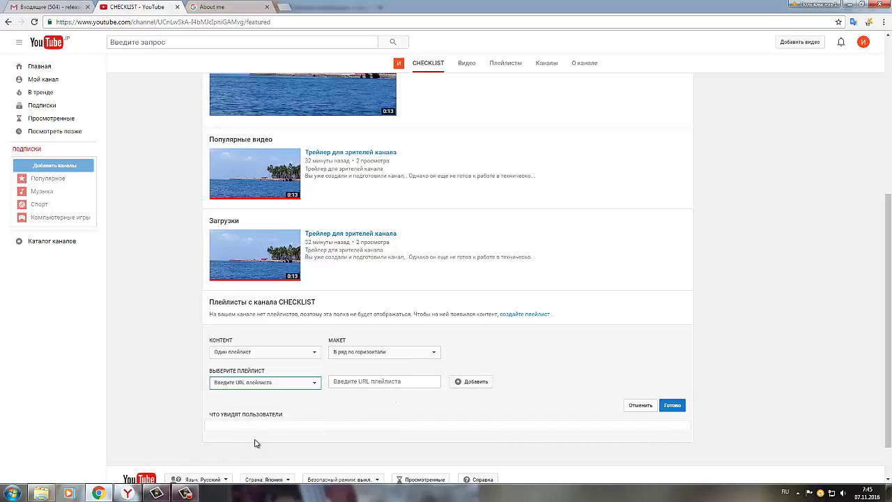
- Switch to Yandex Browser and open the «разное» playlist from the «video von» channel's playlists
click(128, 494)
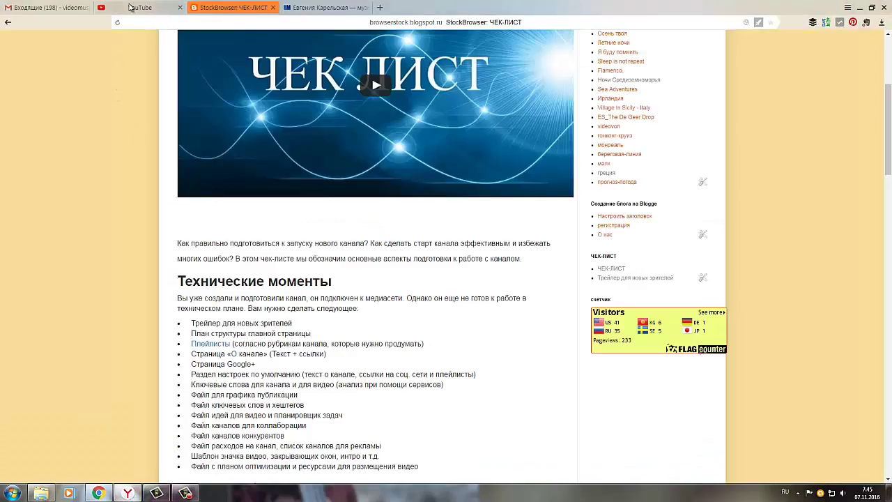
click(132, 7)
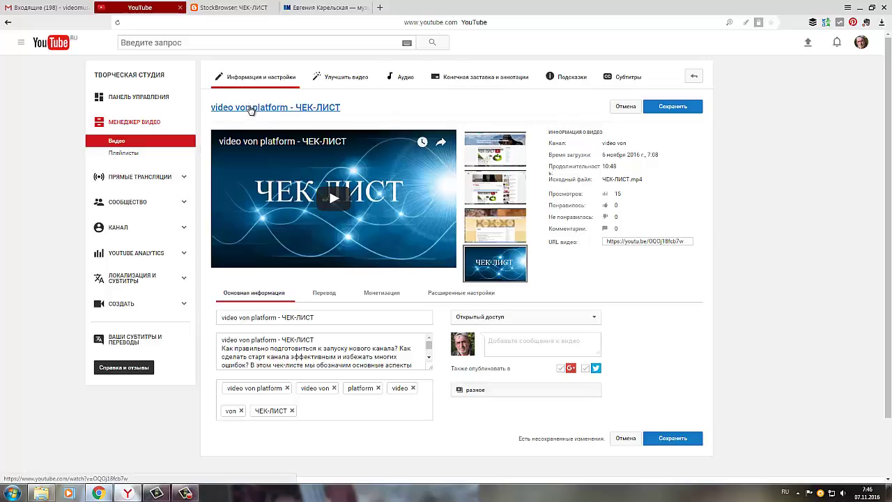
click(251, 109)
click(338, 90)
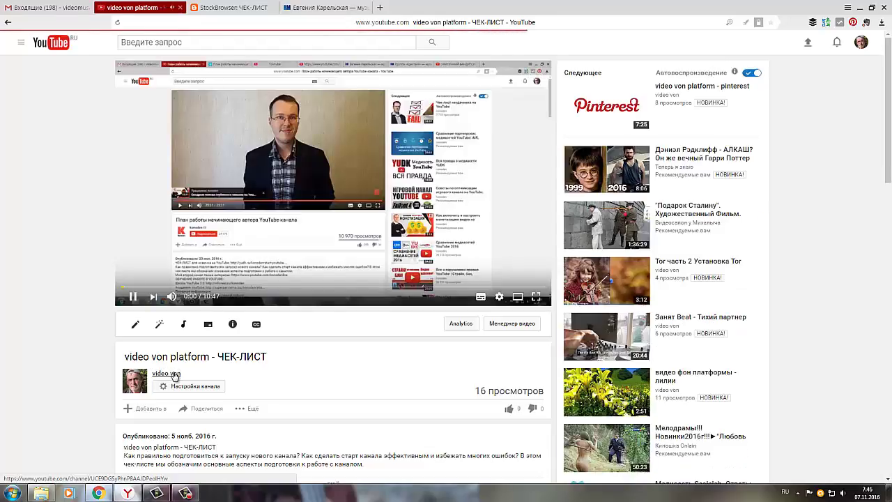
click(175, 375)
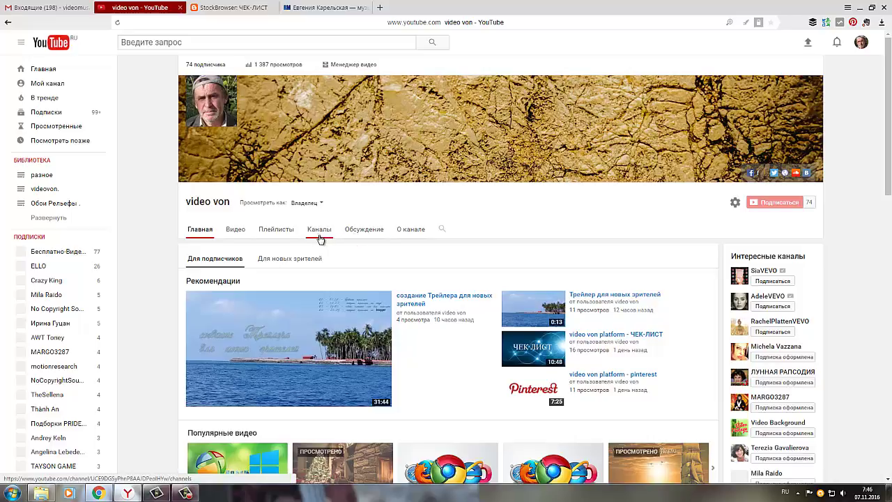
click(271, 233)
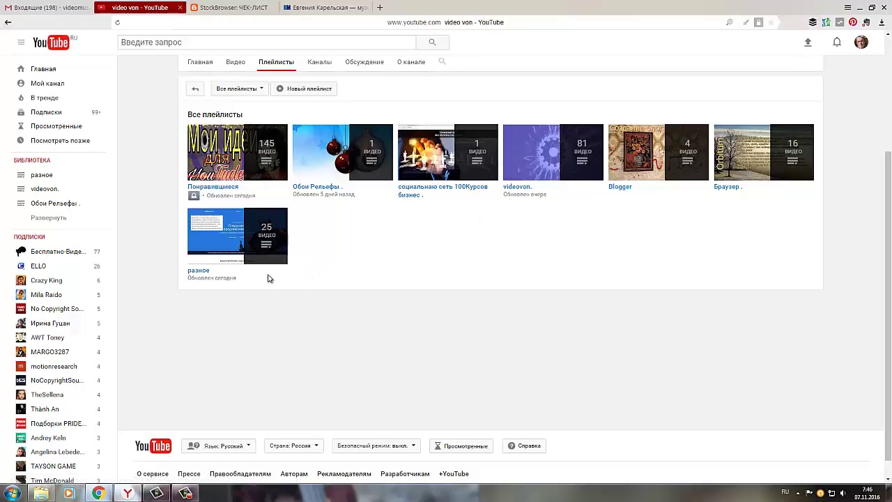
click(199, 270)
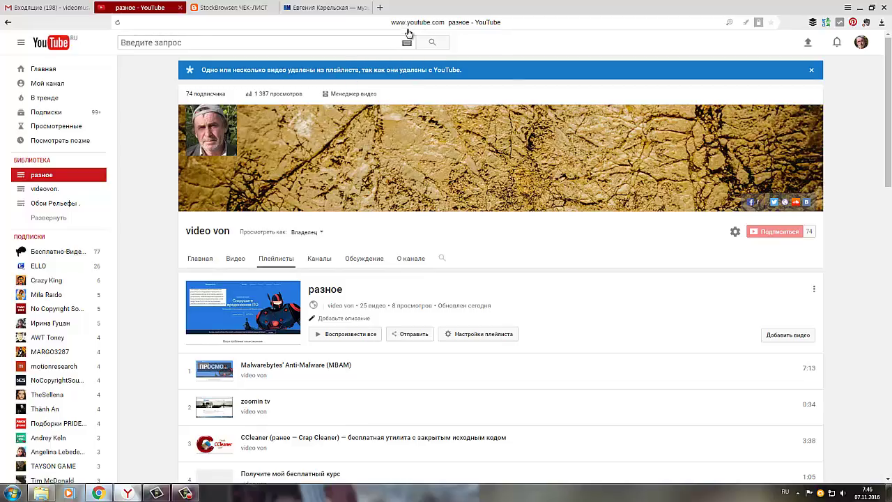
- Look through the videos in the «разное» playlist
scroll(606, 322, down, 1)
scroll(606, 321, down, 2)
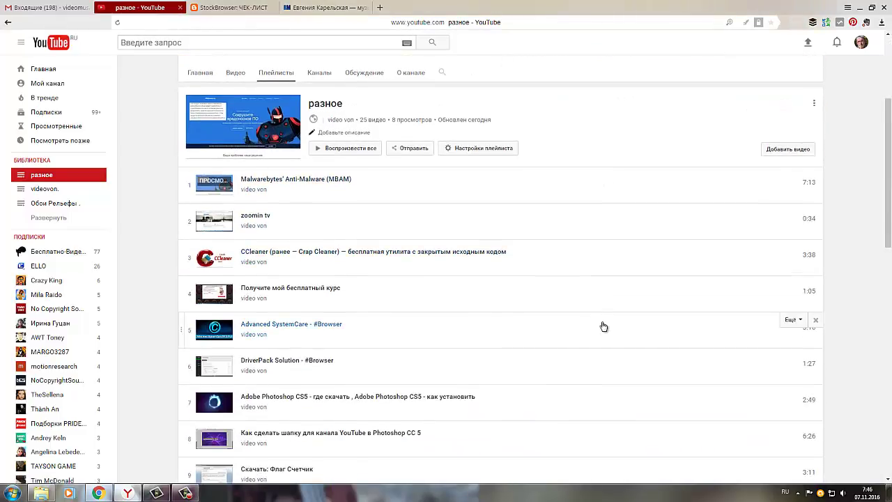
scroll(604, 326, down, 4)
scroll(604, 325, down, 1)
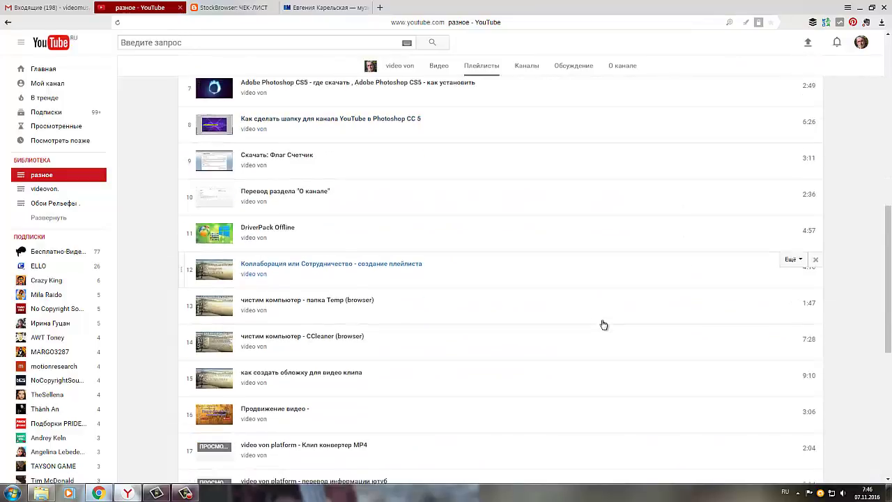
scroll(603, 324, down, 5)
scroll(602, 308, up, 6)
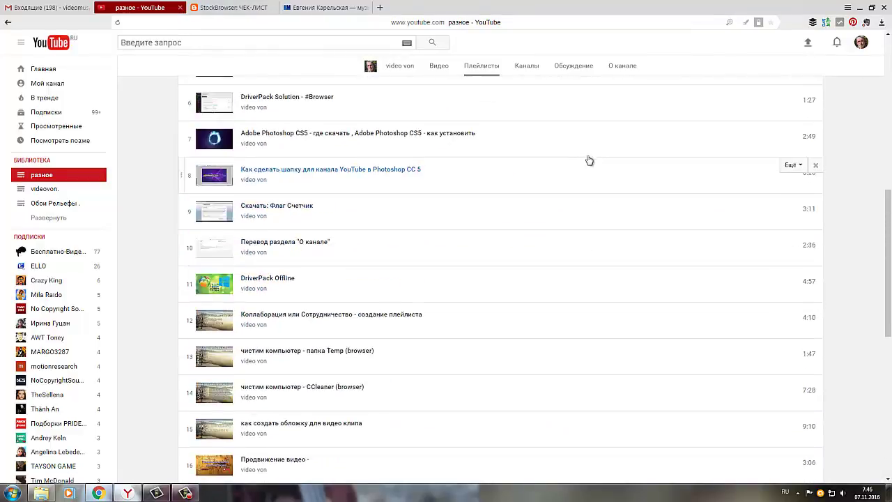
scroll(589, 161, up, 4)
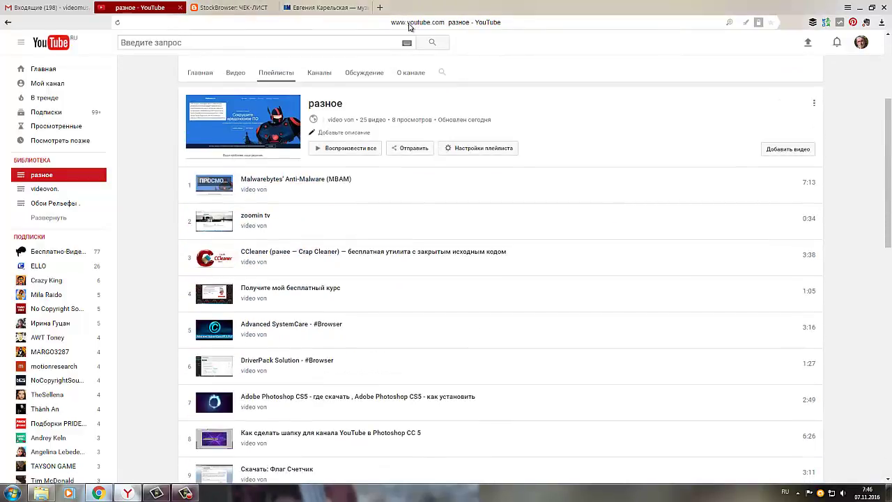
- Copy the «разное» playlist's URL, switch back to Chrome and paste it as the new section's playlist URL
click(410, 25)
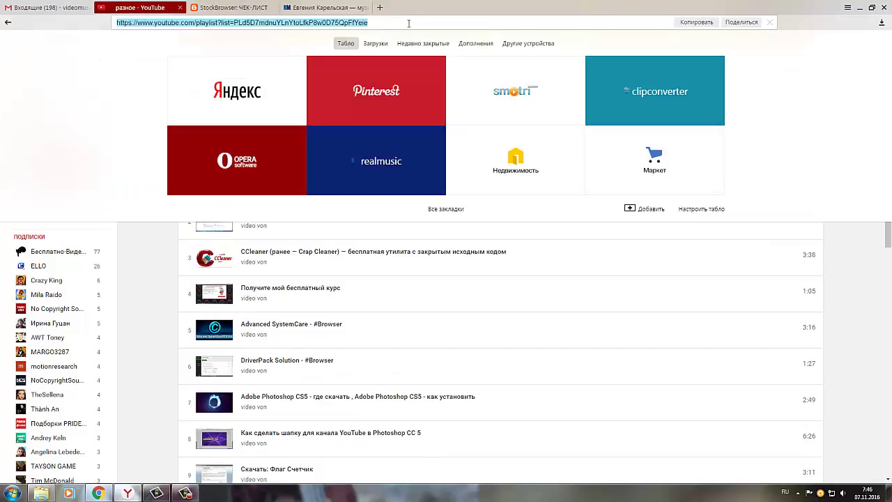
right_click(242, 26)
click(266, 43)
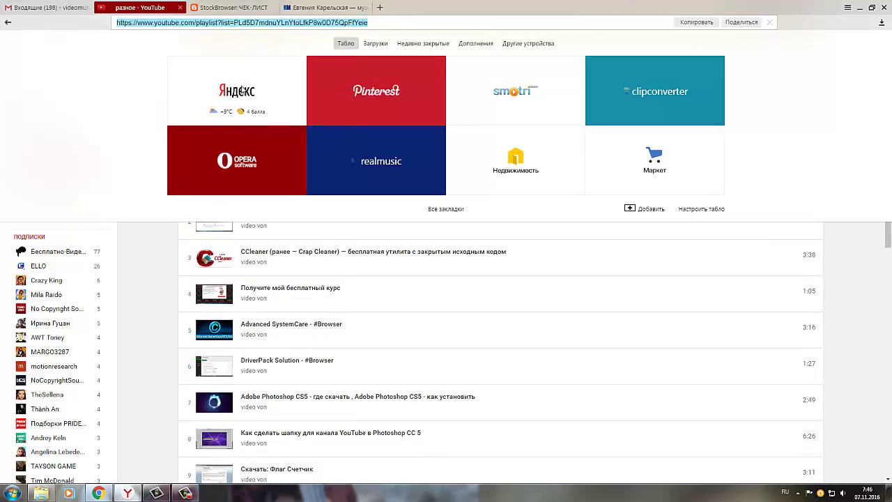
click(106, 496)
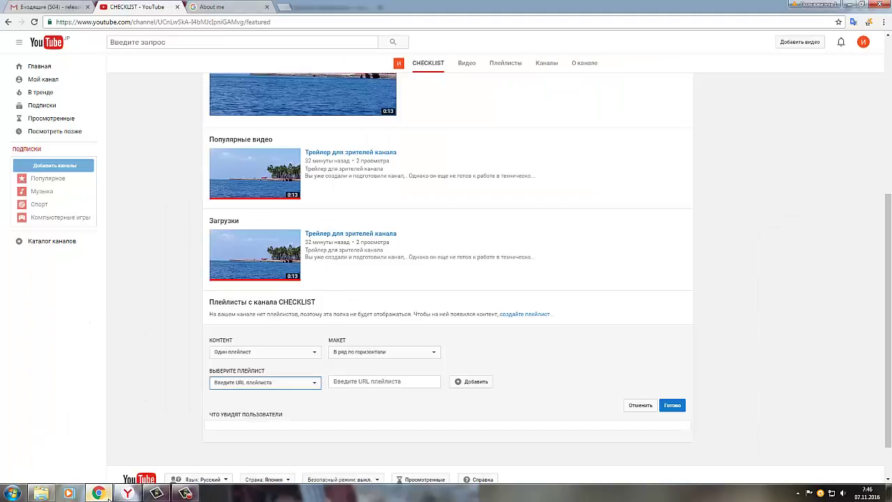
click(350, 382)
right_click(351, 382)
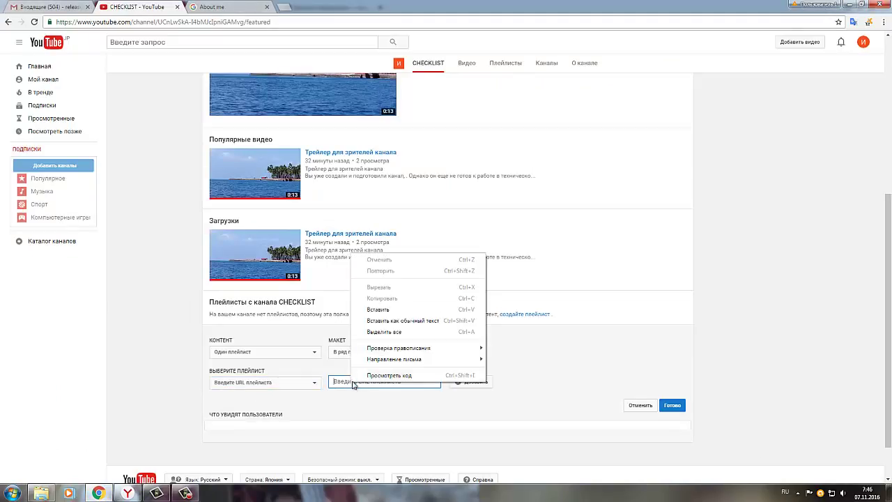
click(382, 309)
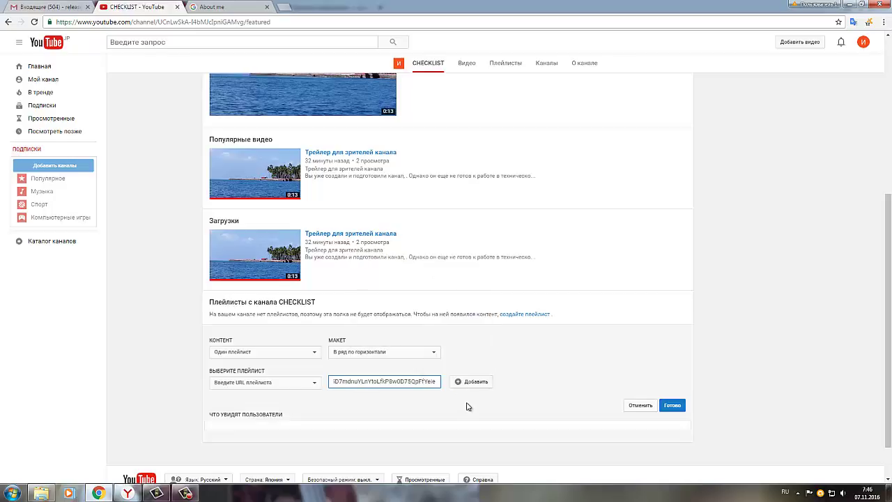